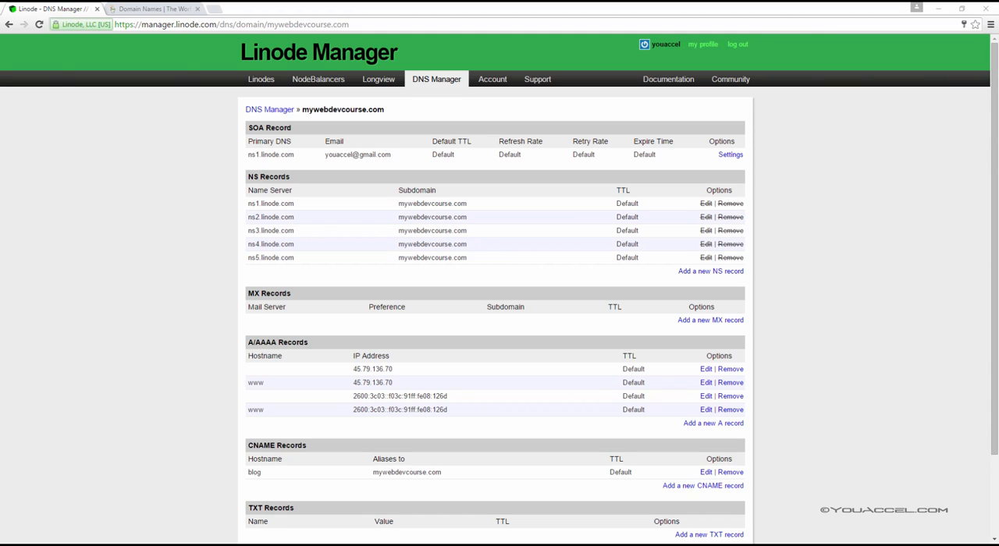
Open the dashboard of the MyLinode server and boot it with the My Ubuntu 14.04 LTS Profile
{"action": "left_click", "coordinate": [263, 82]}
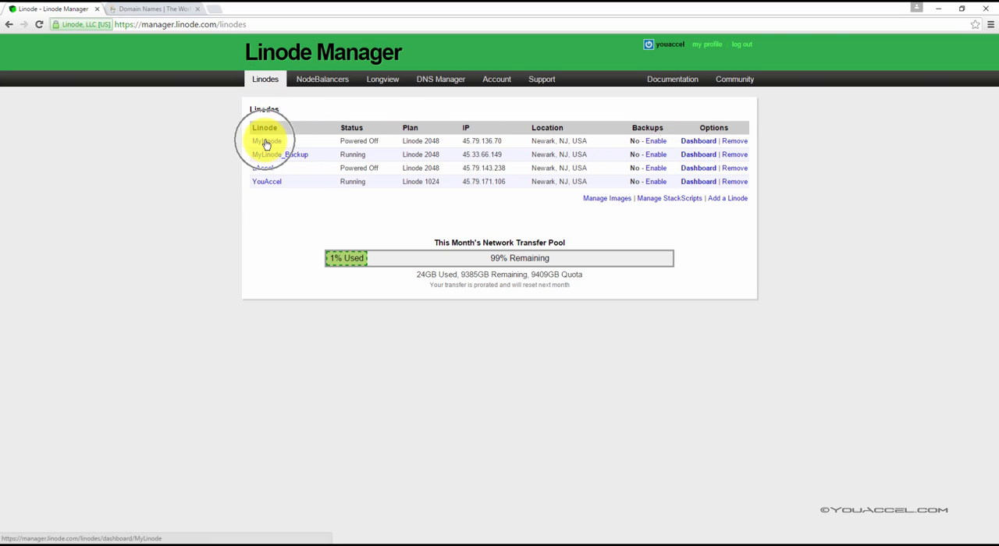
{"action": "left_click", "coordinate": [697, 141]}
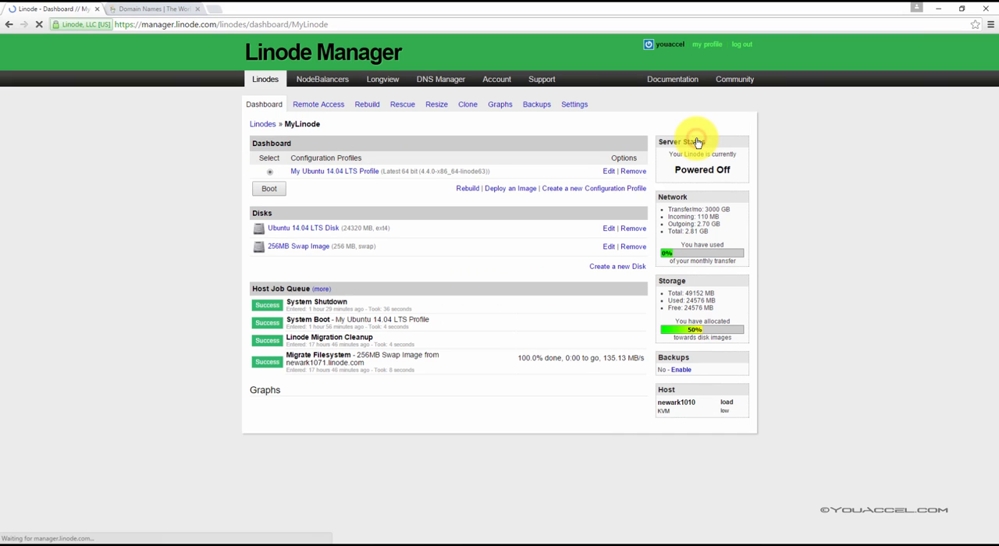
{"action": "left_click", "coordinate": [265, 189]}
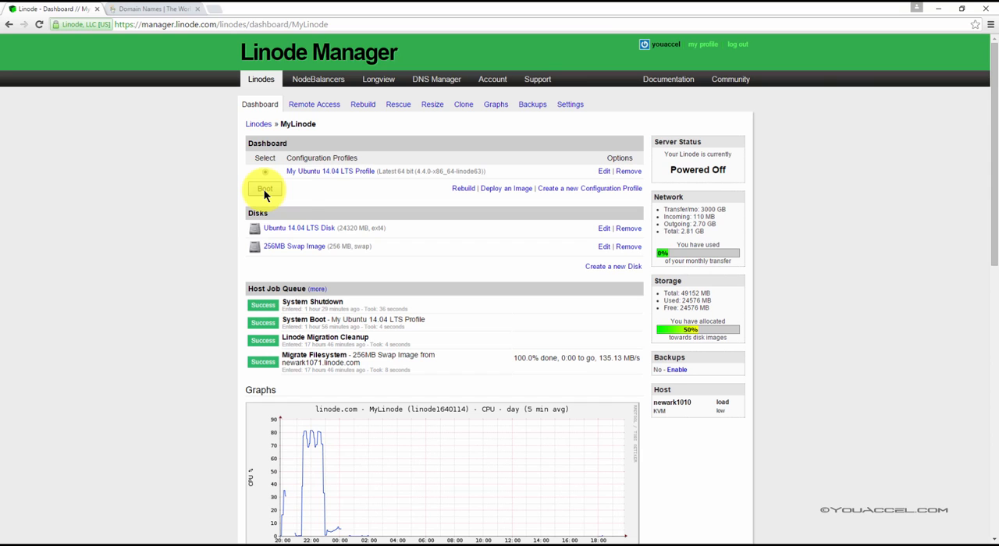
{"action": "left_click", "coordinate": [264, 192]}
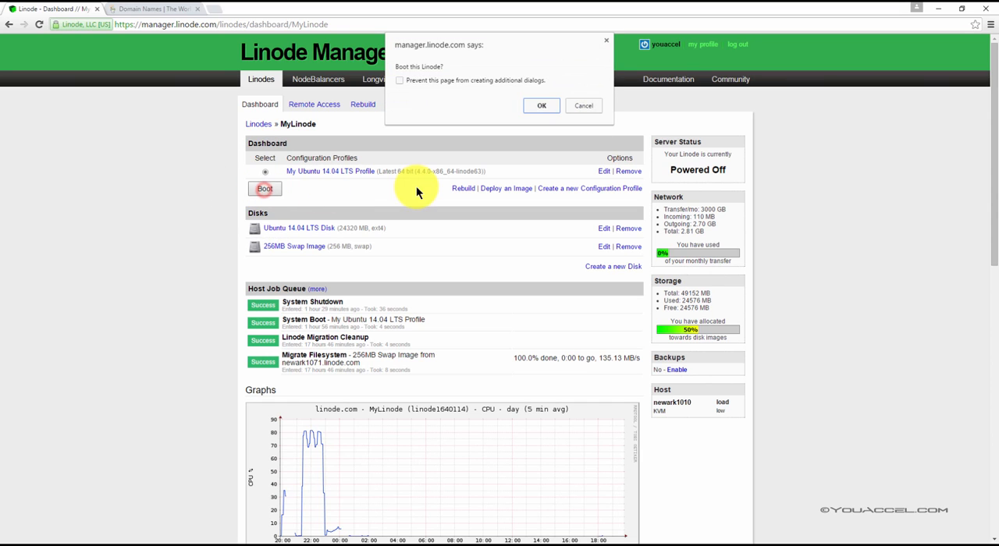
{"action": "left_click", "coordinate": [551, 103]}
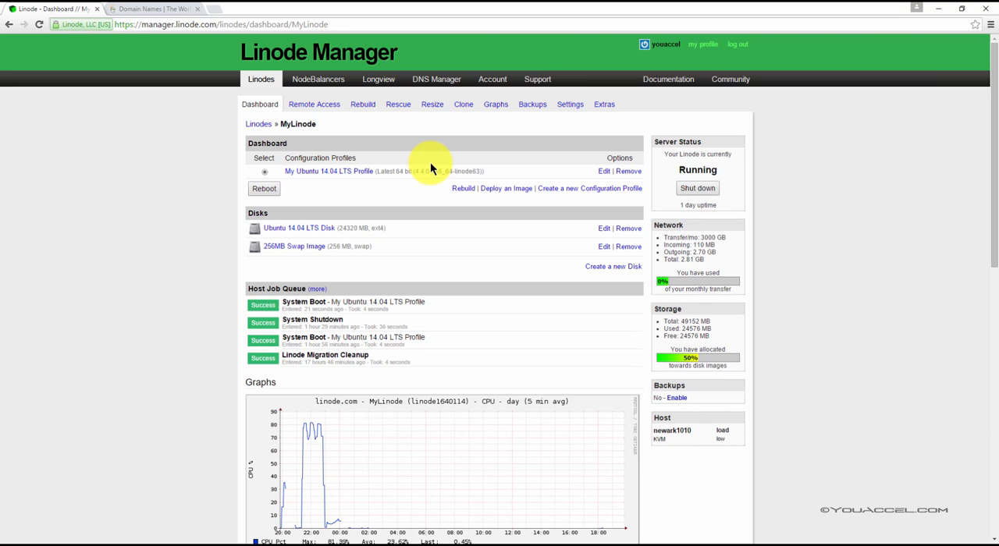
Return to the list of Linodes and copy the IP address of MyLinode
{"action": "left_click", "coordinate": [263, 110]}
{"action": "left_click", "coordinate": [260, 78]}
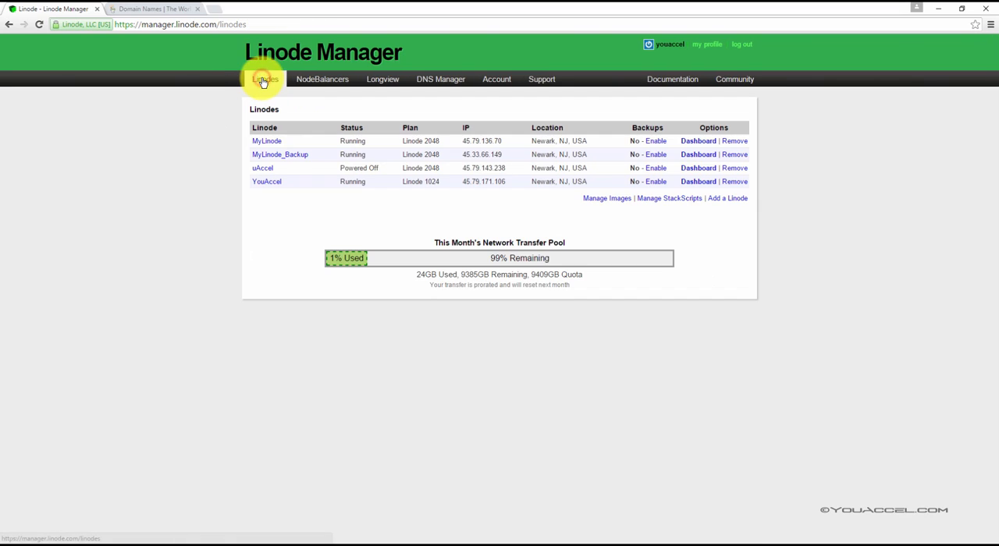
{"action": "left_click_drag", "start_coordinate": [507, 140], "coordinate": [461, 140]}
{"action": "right_click", "coordinate": [478, 146]}
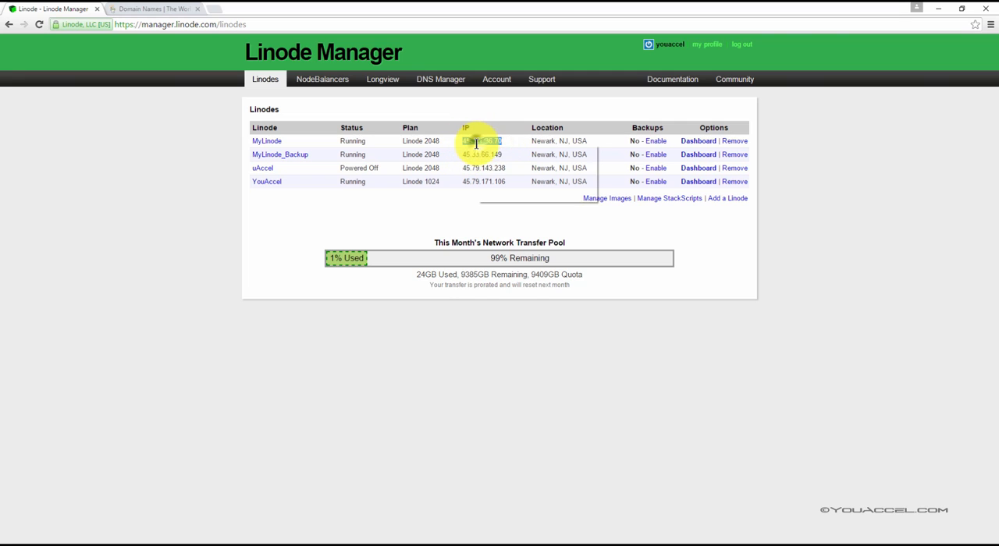
{"action": "left_click", "coordinate": [493, 152]}
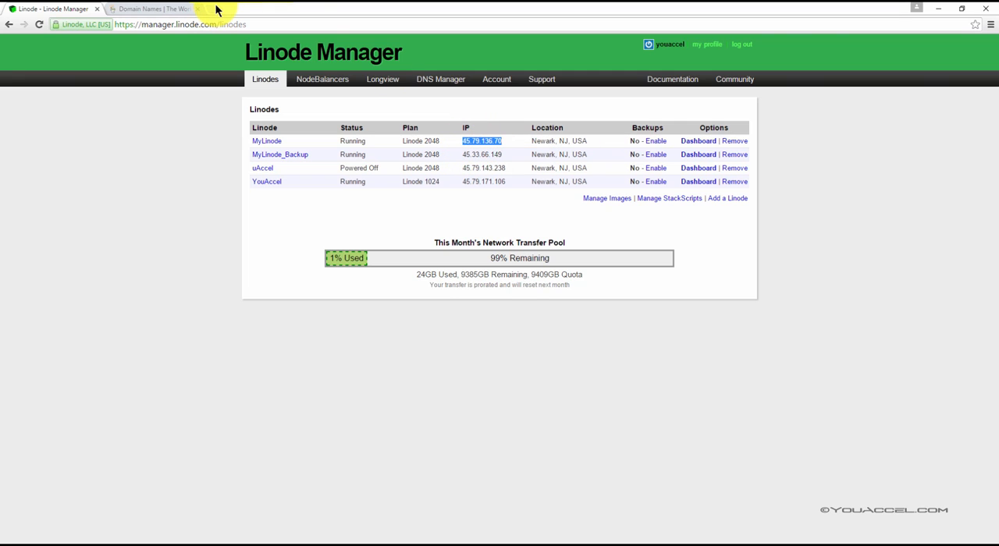
Load 45.79.136.70 in a new browser tab, retrying the address to check that the web server responds
{"action": "left_click", "coordinate": [216, 10]}
{"action": "key", "text": "ctrl+v"}
{"action": "key", "text": "Return"}
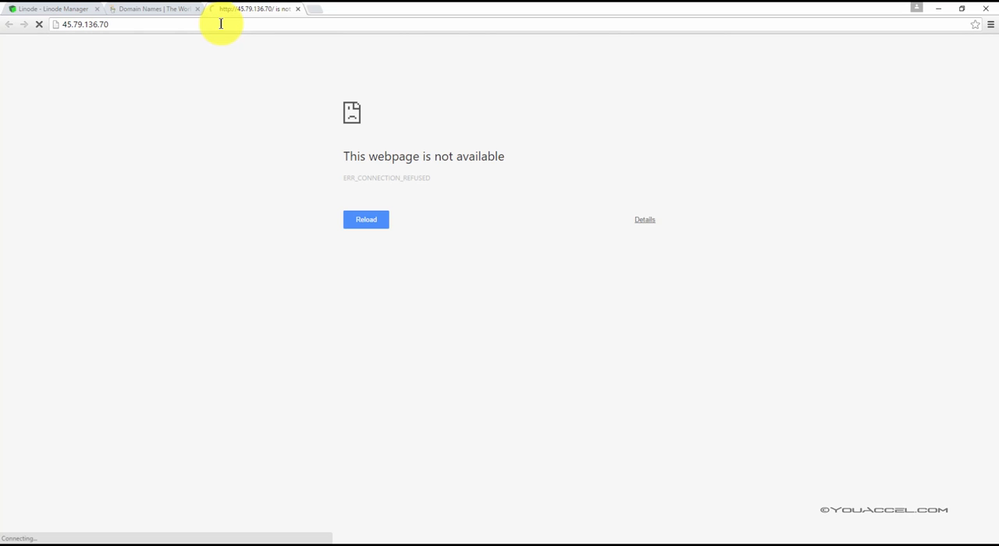
{"action": "left_click", "coordinate": [221, 23]}
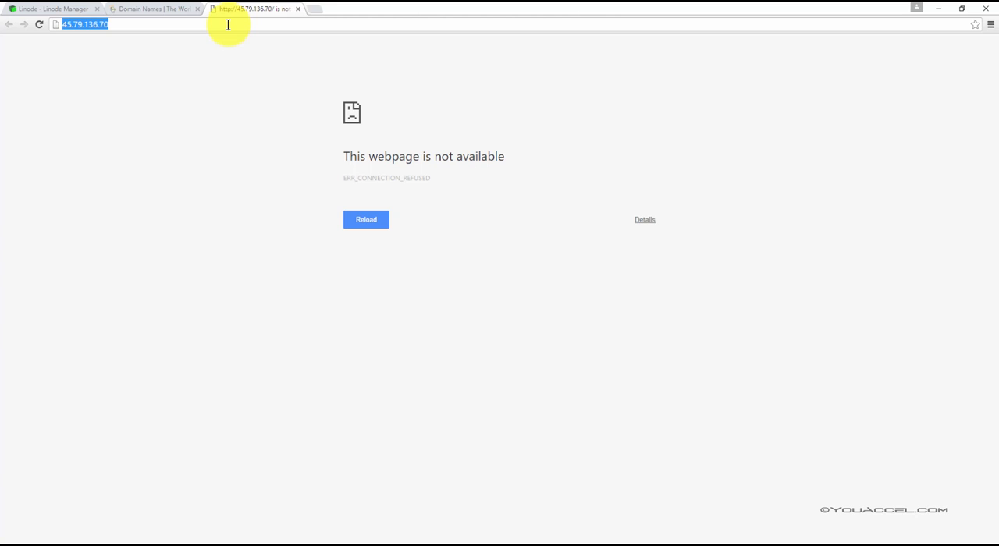
{"action": "key", "text": "Return"}
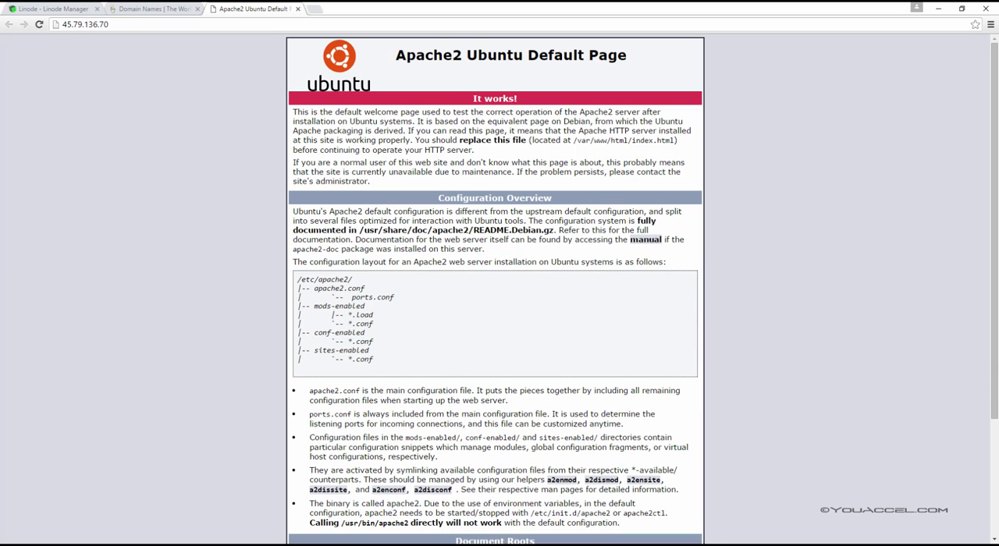
Switch to the GoDaddy site and sign in with the account username and password
{"action": "left_click", "coordinate": [140, 7]}
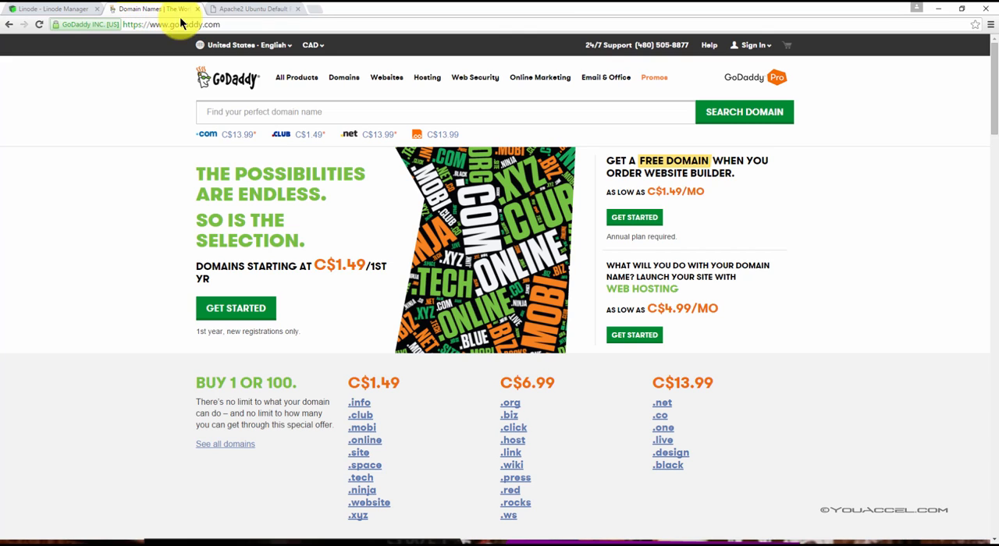
{"action": "left_click", "coordinate": [758, 47]}
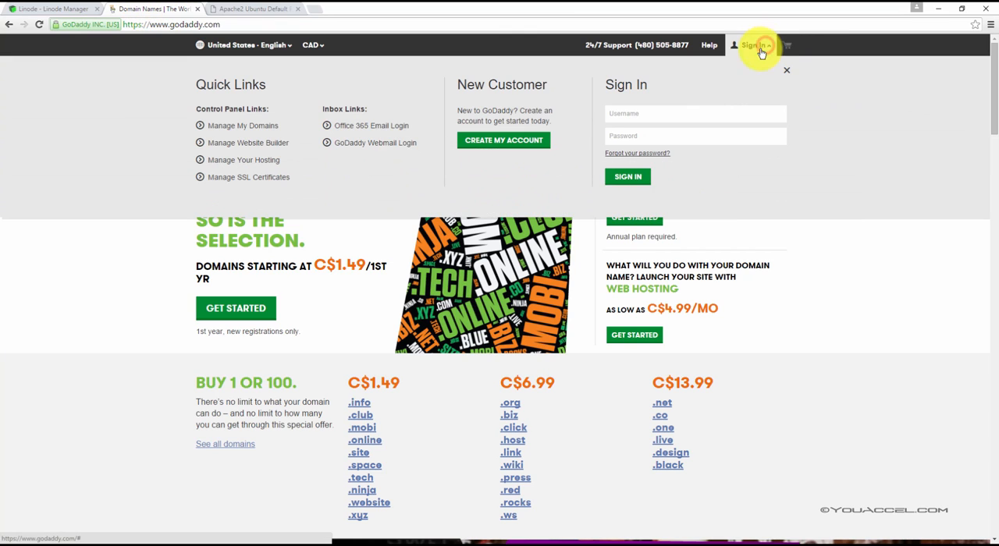
{"action": "left_click", "coordinate": [692, 117]}
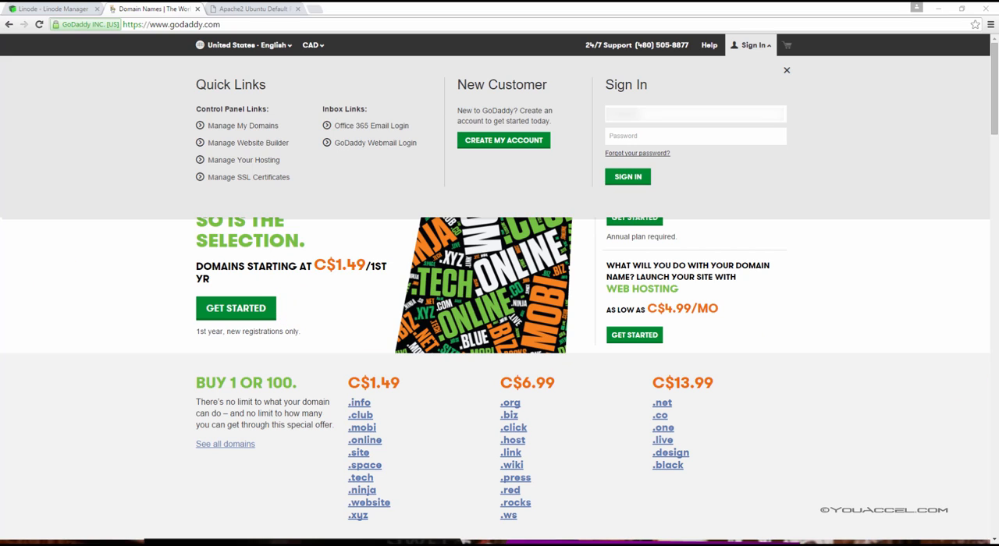
{"action": "left_click", "coordinate": [629, 117]}
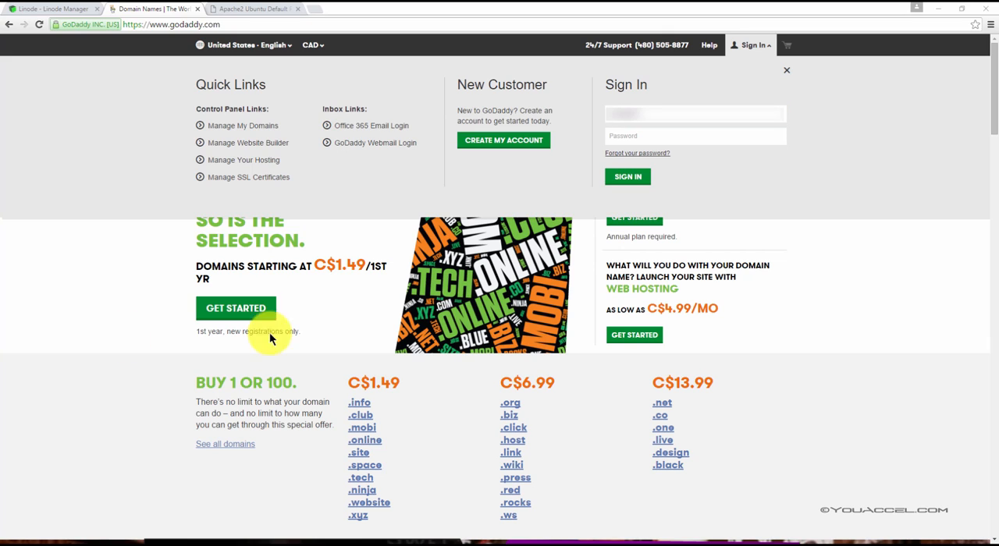
{"action": "left_click", "coordinate": [640, 134]}
{"action": "key", "text": "ctrl+v"}
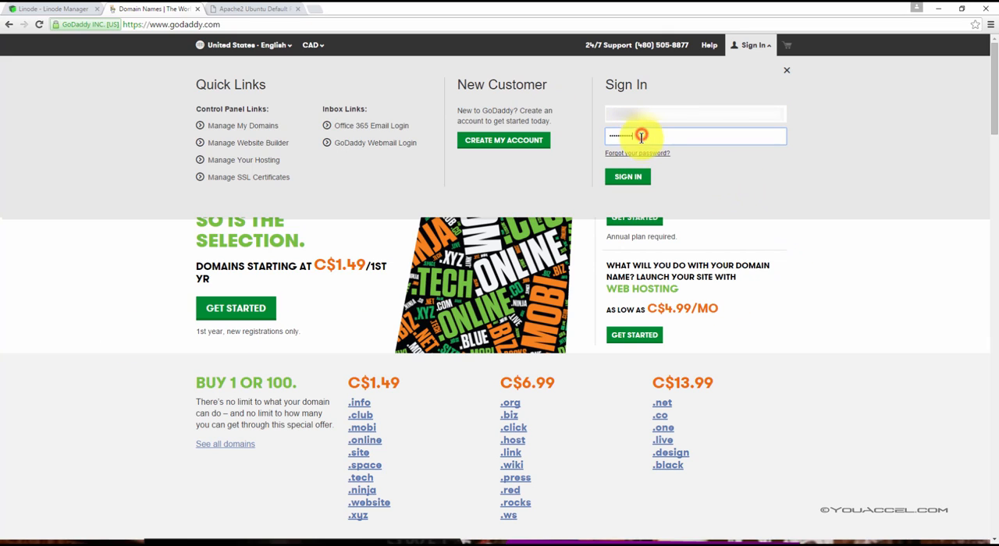
{"action": "left_click", "coordinate": [638, 177]}
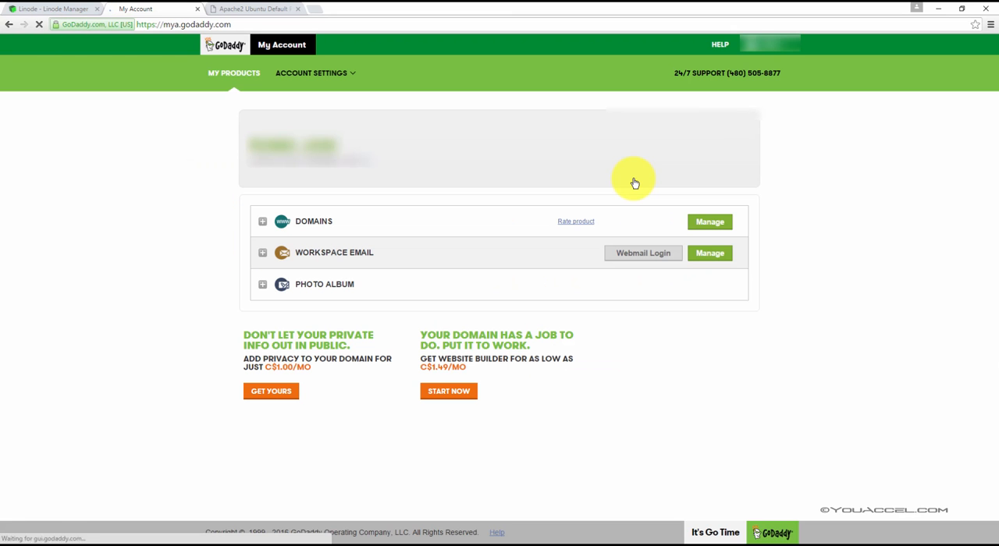
Expand the account's domains and open DNS management for mywebdevcourse.com
{"action": "left_click", "coordinate": [262, 224]}
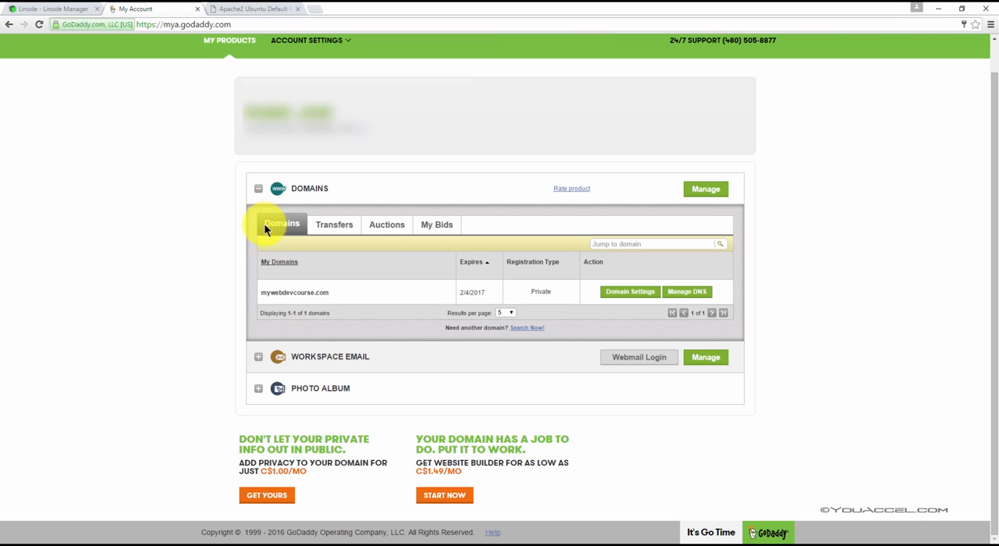
{"action": "left_click", "coordinate": [685, 294]}
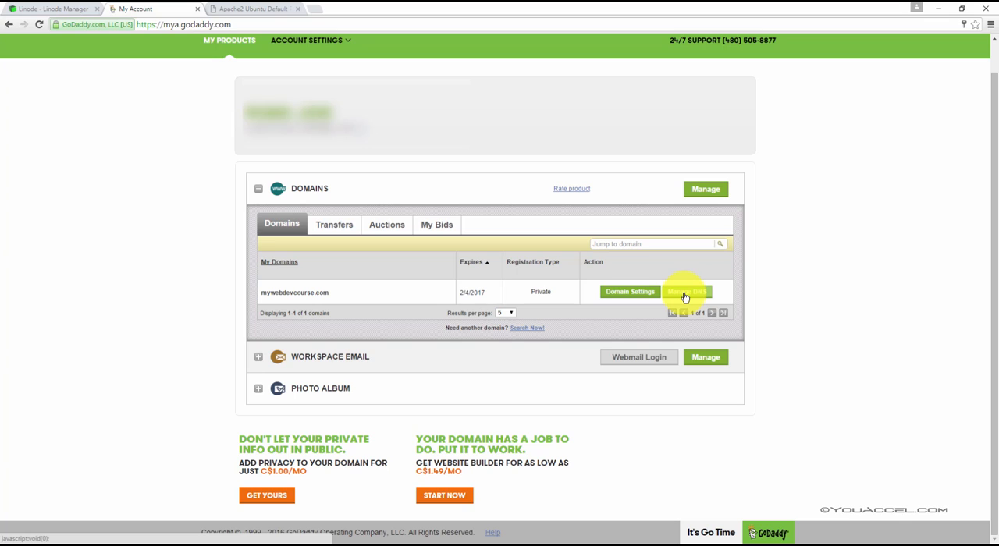
{"action": "left_click", "coordinate": [684, 296]}
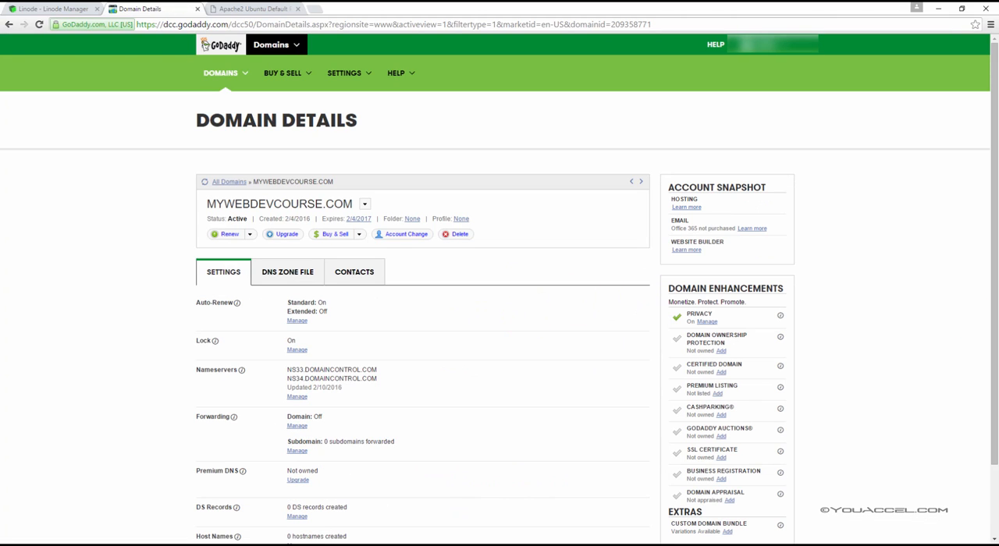
Open the nameserver settings of mywebdevcourse.com, set the setup type to Custom and start adding a nameserver
{"action": "scroll", "coordinate": [356, 367], "scroll_direction": "down", "scroll_amount": 2}
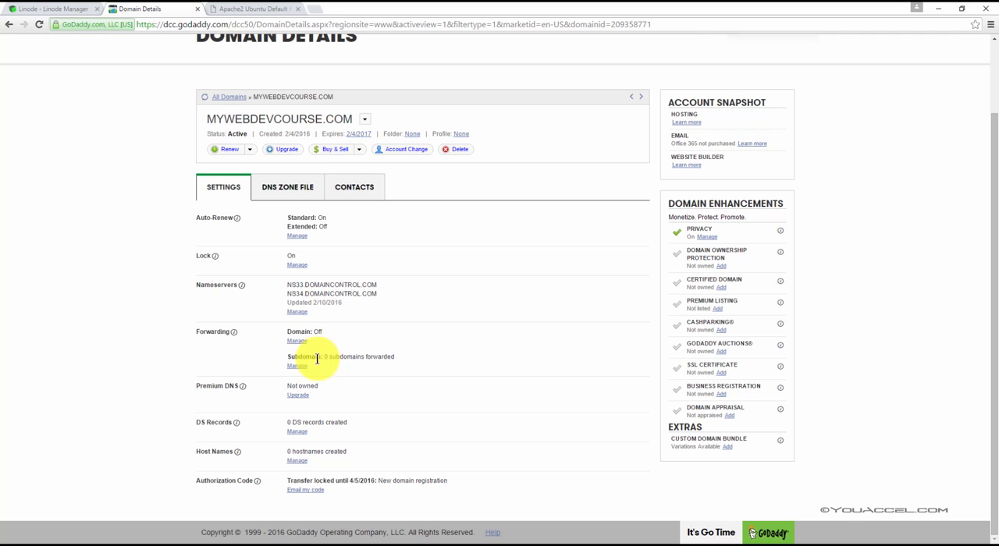
{"action": "left_click", "coordinate": [299, 315]}
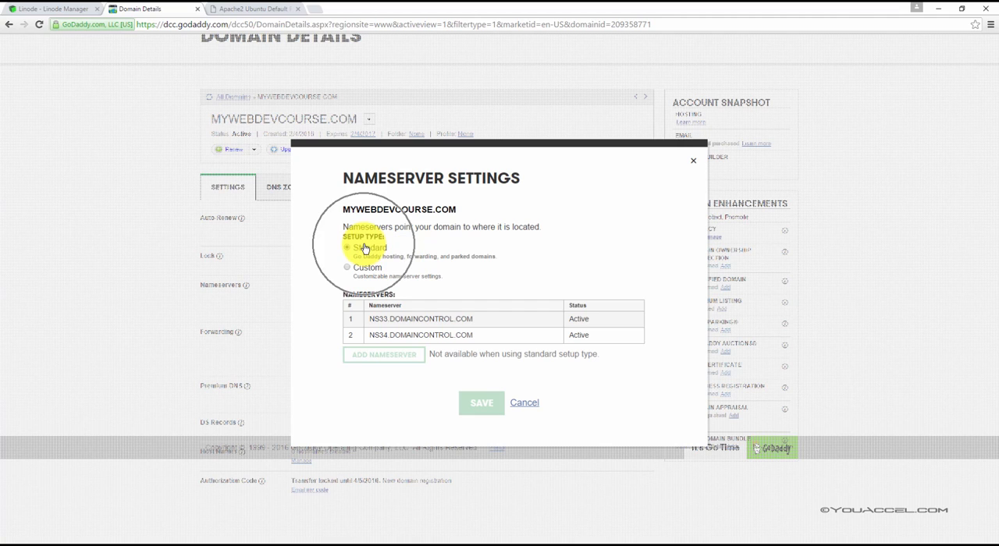
{"action": "left_click", "coordinate": [347, 267]}
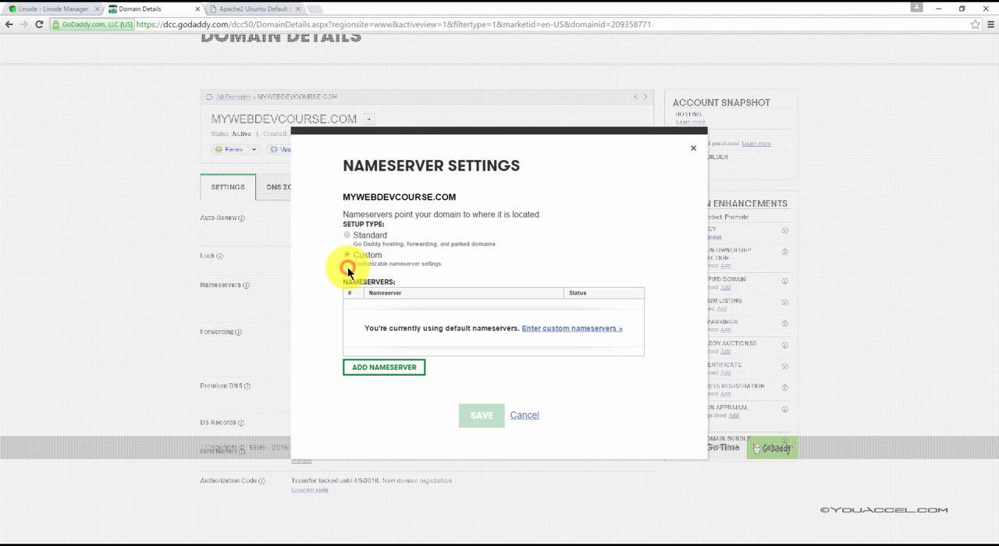
{"action": "left_click", "coordinate": [380, 370]}
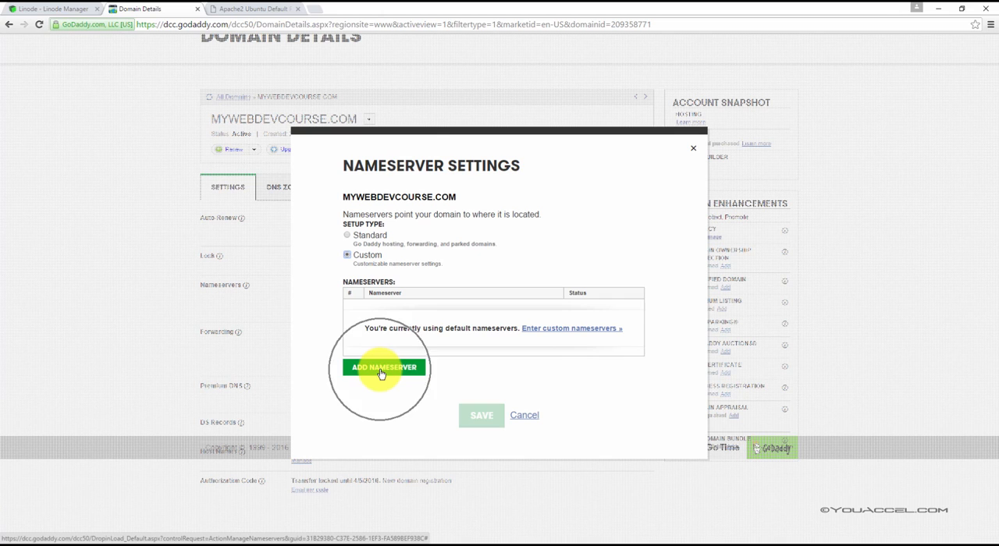
{"action": "left_click", "coordinate": [392, 208]}
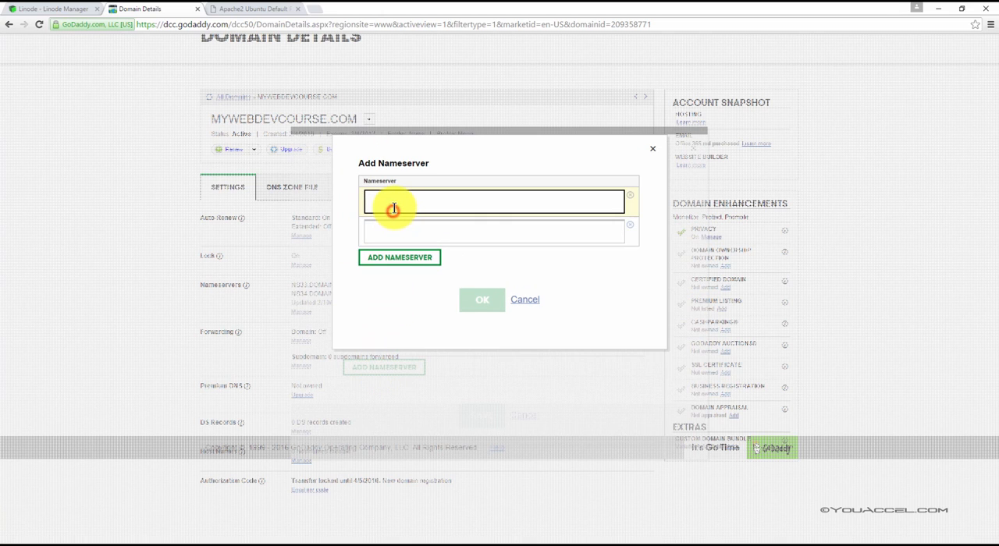
Switch to Linode Manager and look up the NS records in the DNS zone of mywebdevcourse.com
{"action": "left_click", "coordinate": [80, 14]}
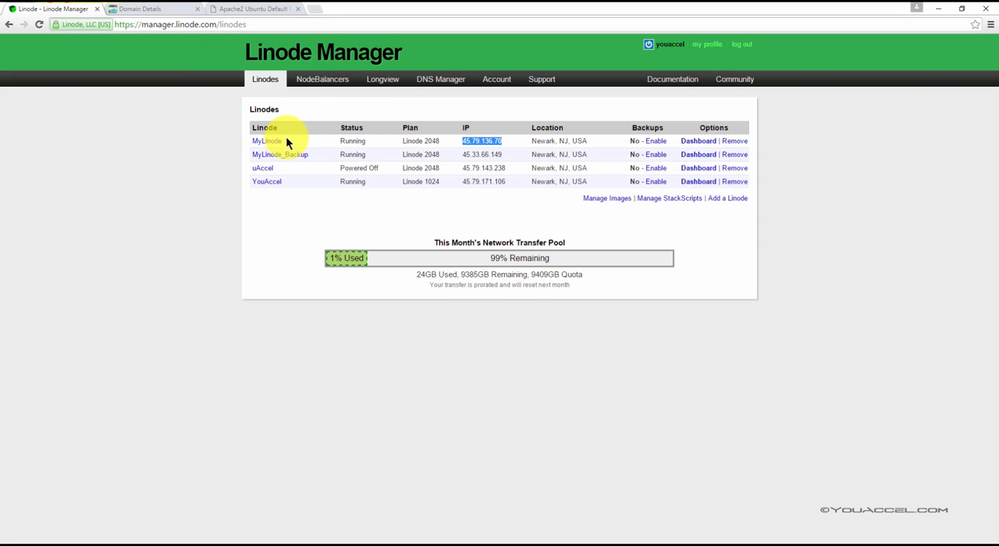
{"action": "left_click", "coordinate": [445, 81]}
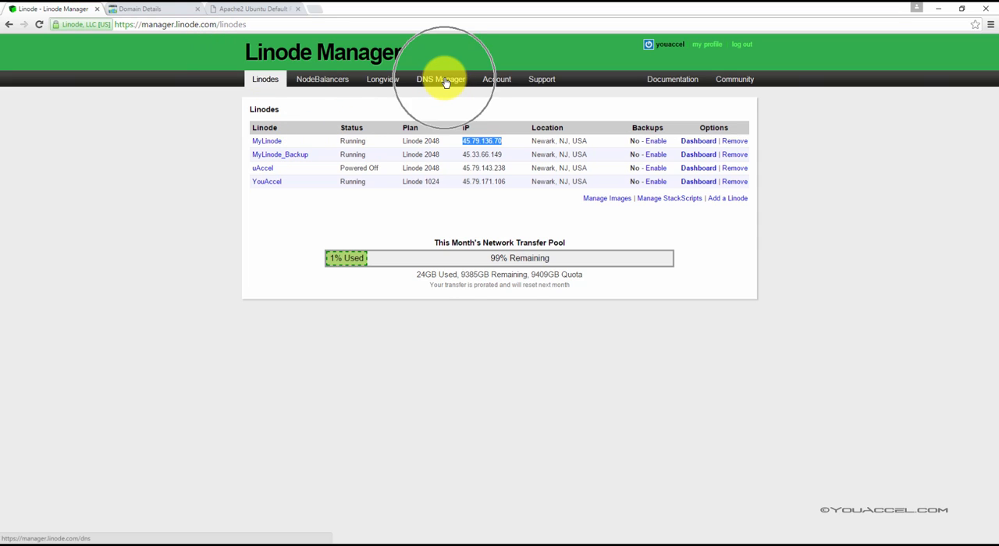
{"action": "left_click", "coordinate": [444, 81]}
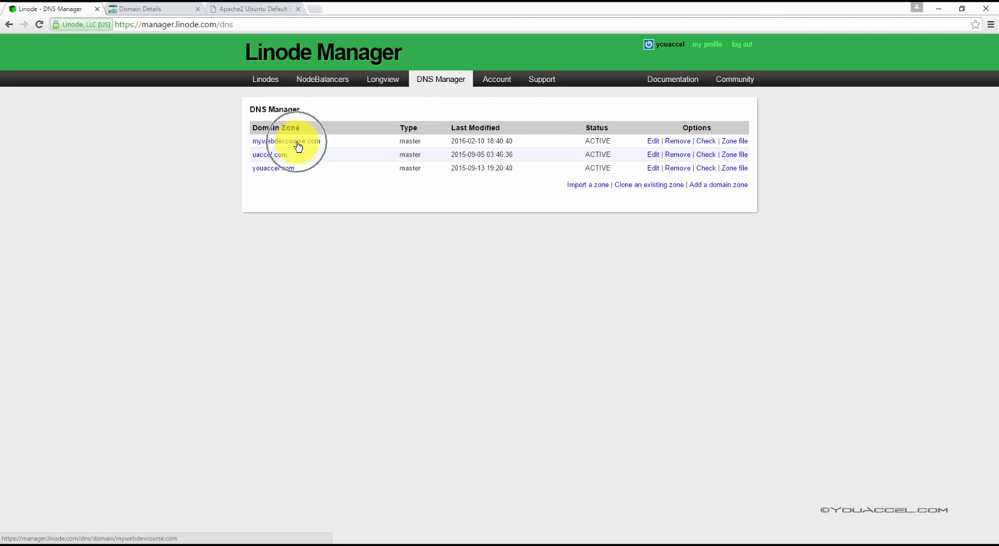
{"action": "left_click", "coordinate": [309, 146]}
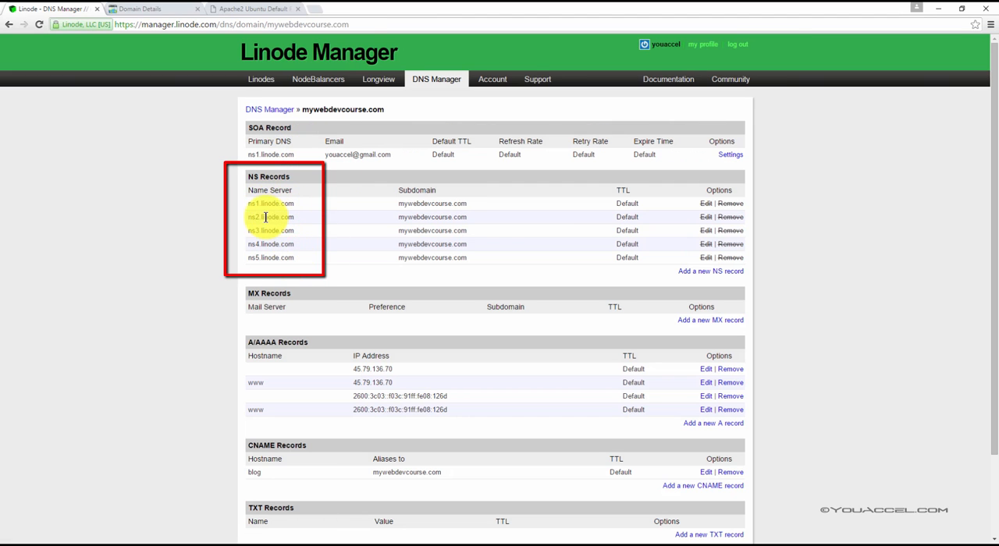
Return to GoDaddy's nameserver form and enter ns1.linode.com and ns2.linode.com as the first two nameservers
{"action": "left_click", "coordinate": [250, 9]}
{"action": "left_click", "coordinate": [141, 9]}
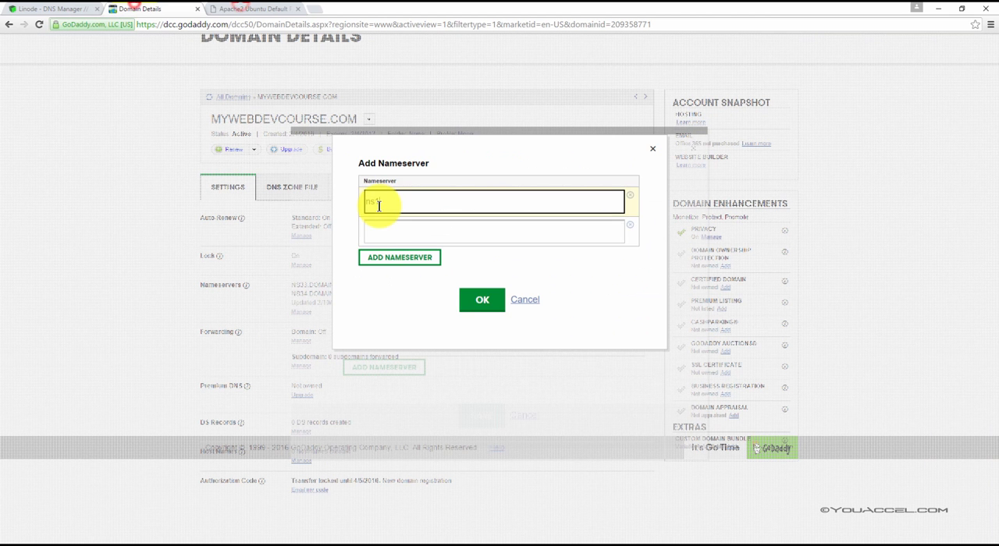
{"action": "type", "text": ".linode.com"}
{"action": "key", "text": "Tab"}
{"action": "type", "text": "ns2.li"}
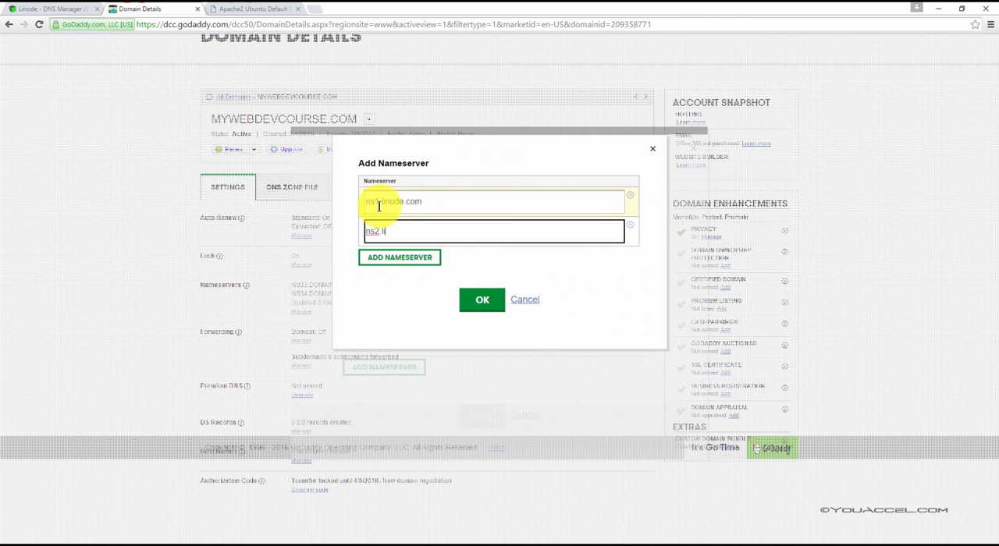
{"action": "type", "text": "node.com"}
{"action": "left_click", "coordinate": [450, 232]}
Add two more nameserver entries, ns3.linode.com and ns4.linode.com
{"action": "left_click", "coordinate": [406, 258]}
{"action": "left_click", "coordinate": [397, 263]}
{"action": "type", "text": "ns2.linode.com"}
{"action": "left_click", "coordinate": [378, 263]}
{"action": "left_click", "coordinate": [398, 289]}
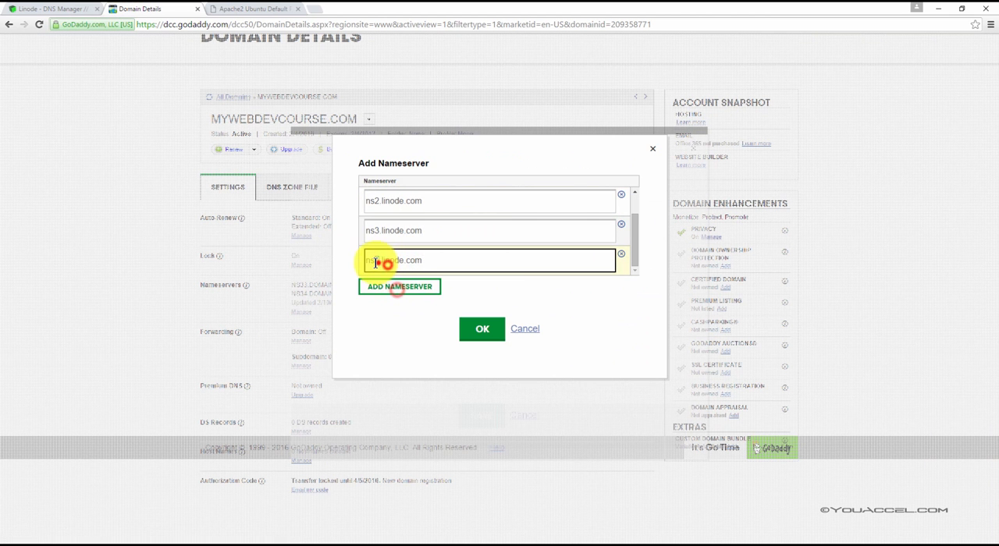
{"action": "type", "text": "4"}
Add ns5.linode.com as the fifth nameserver and compare the entries with Linode's NS records
{"action": "left_click", "coordinate": [393, 289]}
{"action": "left_click", "coordinate": [380, 263]}
{"action": "type", "text": "ns2.linode.com"}
{"action": "left_click_drag", "start_coordinate": [380, 263], "coordinate": [375, 264]}
{"action": "type", "text": "5"}
{"action": "left_click", "coordinate": [76, 7]}
{"action": "left_click", "coordinate": [132, 7]}
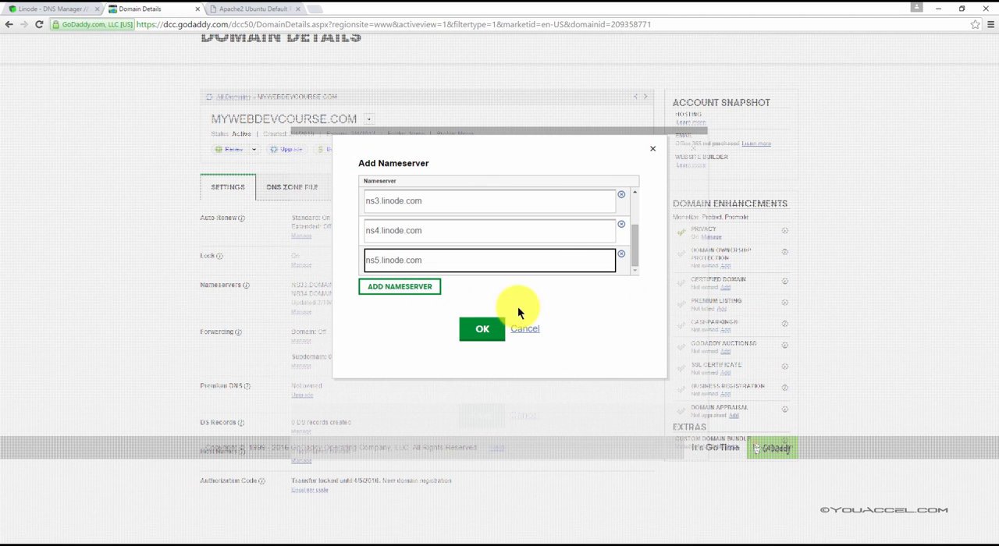
Confirm and save the custom nameservers, and reload the domain details to check the Nameservers entry
{"action": "left_click", "coordinate": [483, 329]}
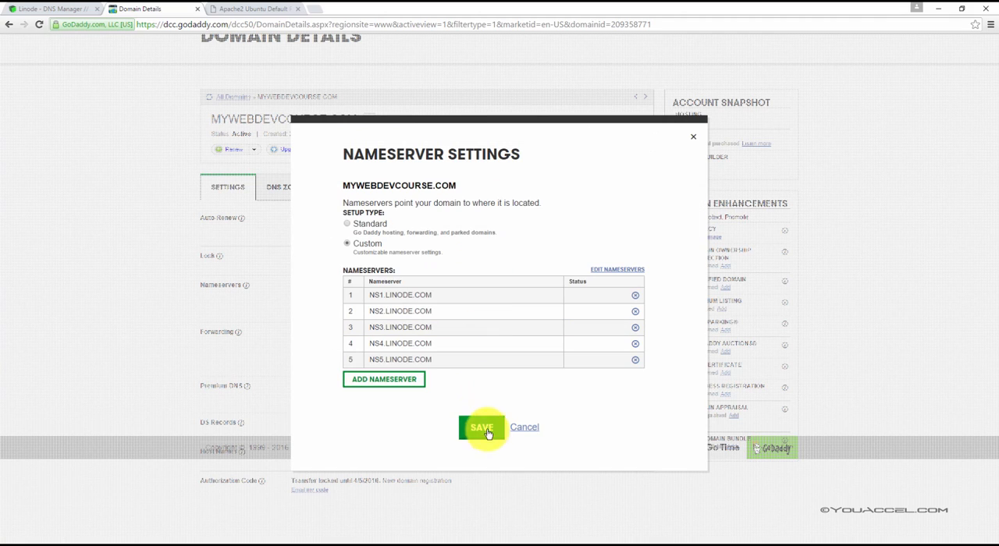
{"action": "left_click", "coordinate": [487, 432]}
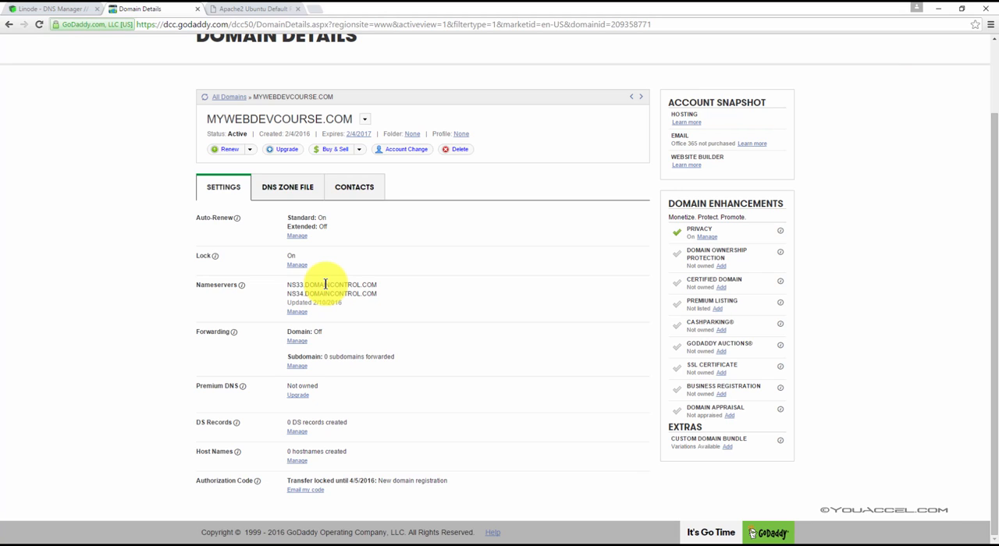
{"action": "left_click", "coordinate": [39, 27]}
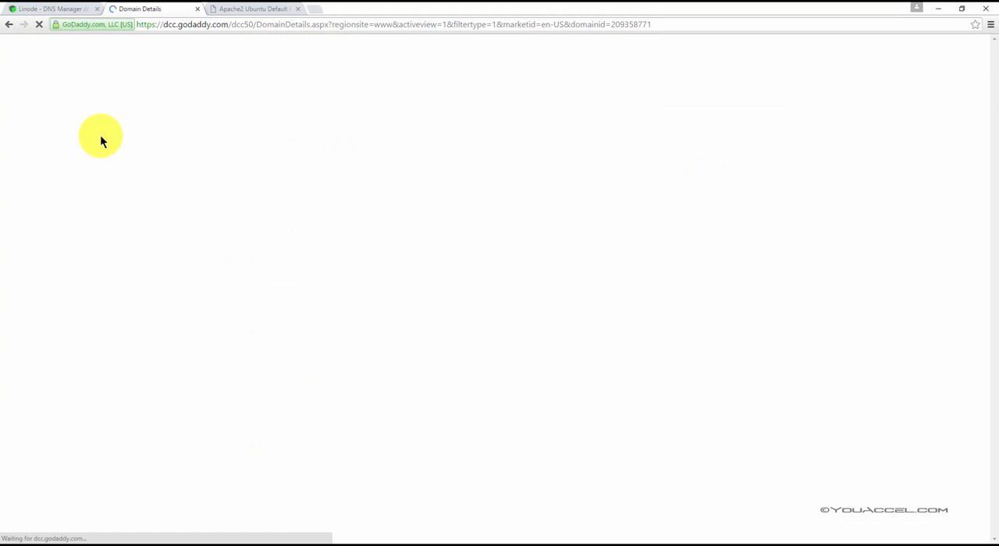
{"action": "scroll", "coordinate": [265, 273], "scroll_direction": "down", "scroll_amount": 1}
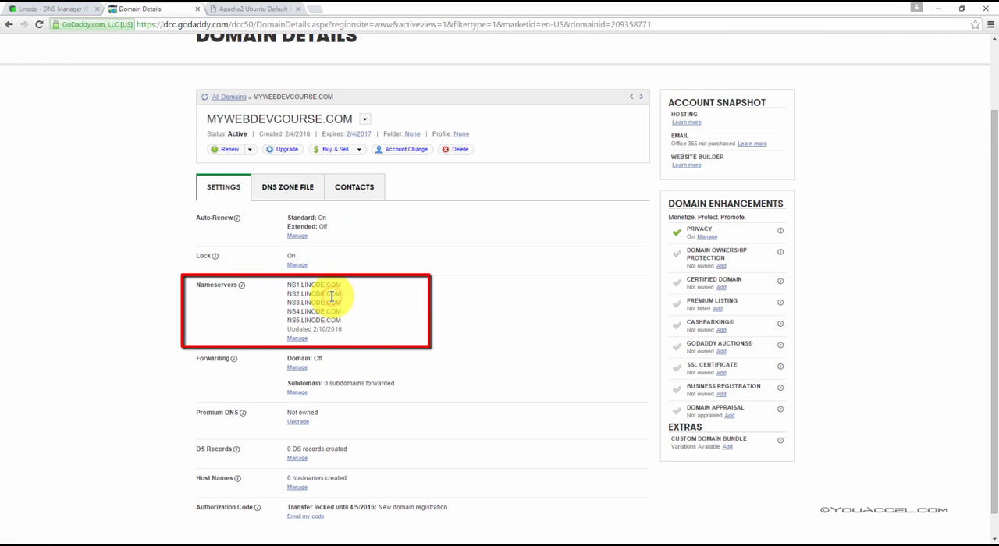
Return to Linode's DNS Manager and copy the domain name mywebdevcourse.com from the first NS record
{"action": "left_click", "coordinate": [47, 9]}
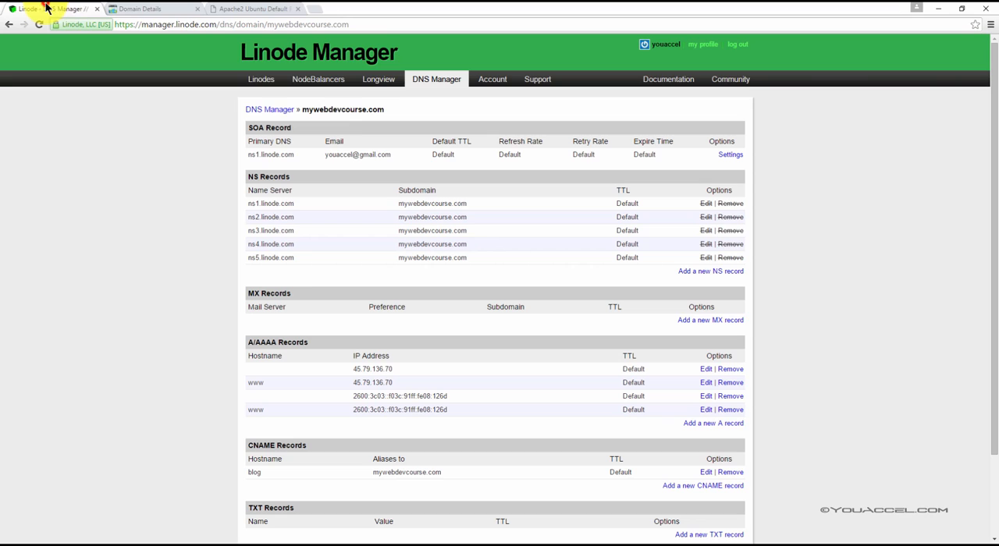
{"action": "left_click_drag", "start_coordinate": [471, 203], "coordinate": [422, 208]}
{"action": "double_click", "coordinate": [399, 204]}
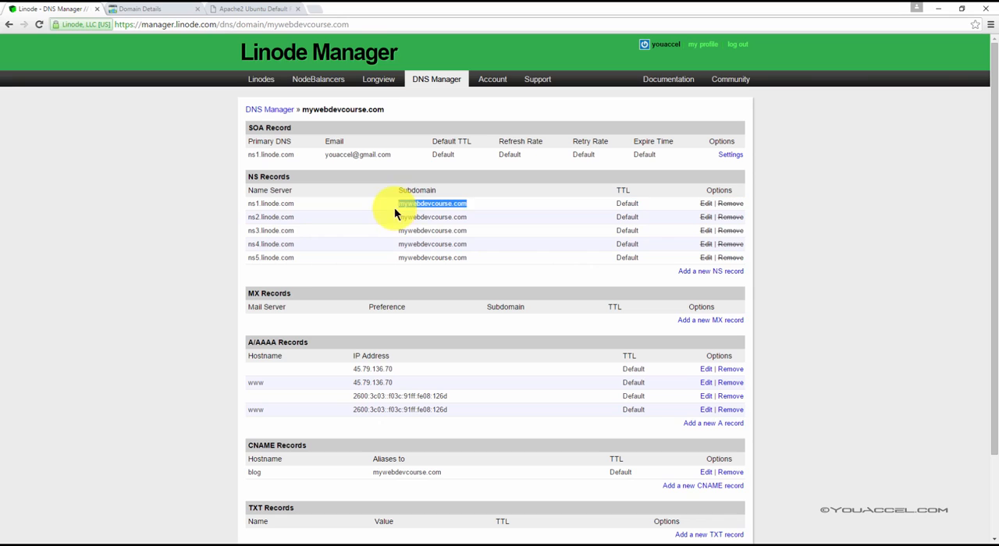
{"action": "right_click", "coordinate": [417, 206]}
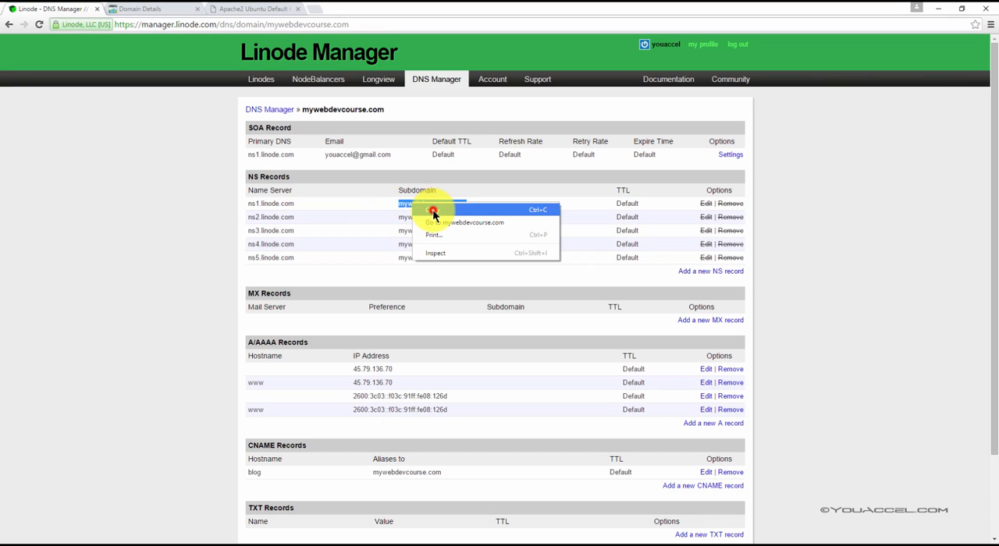
{"action": "left_click", "coordinate": [431, 210]}
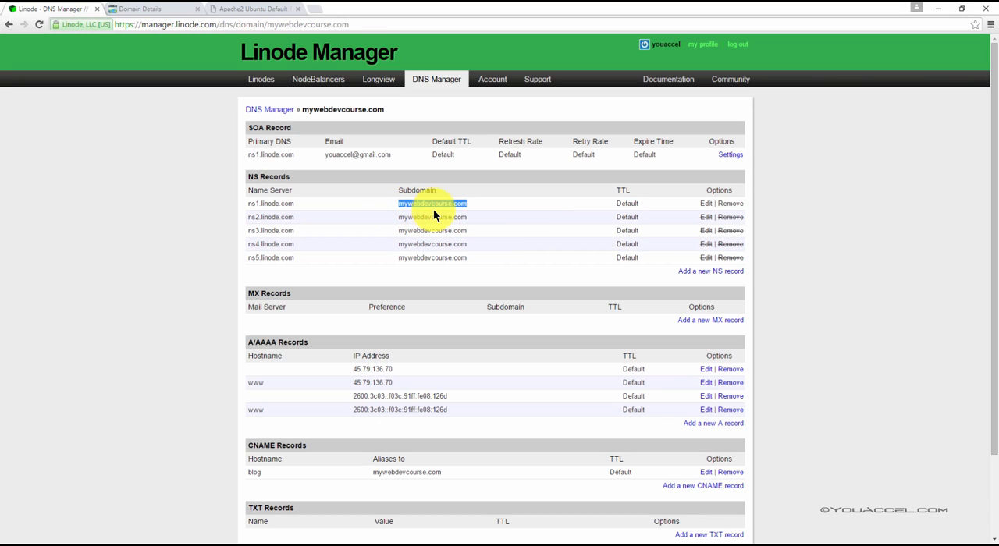
Load mywebdevcourse.com in place of the server's IP address on the Apache2 default page to test the domain
{"action": "left_click", "coordinate": [269, 9]}
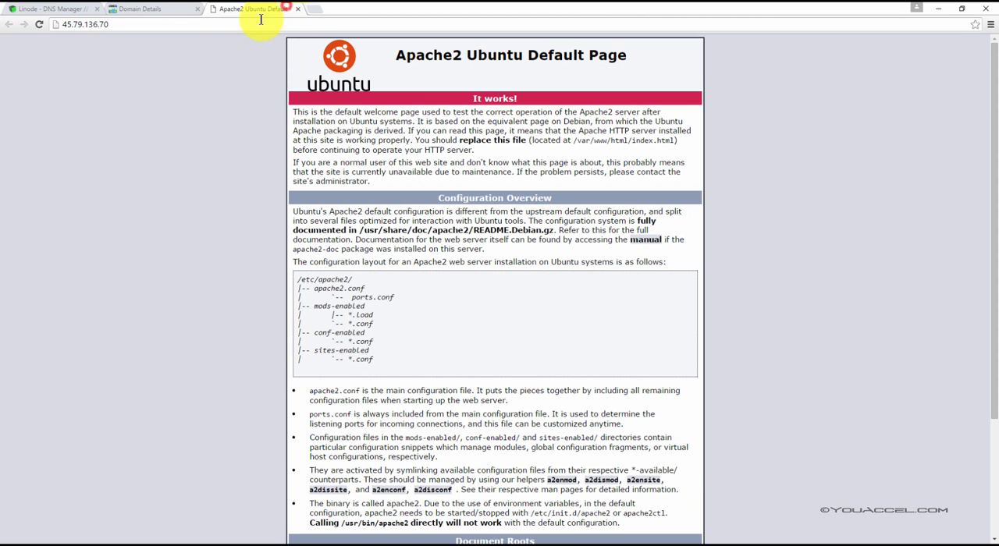
{"action": "left_click", "coordinate": [261, 23]}
{"action": "key", "text": "ctrl+v"}
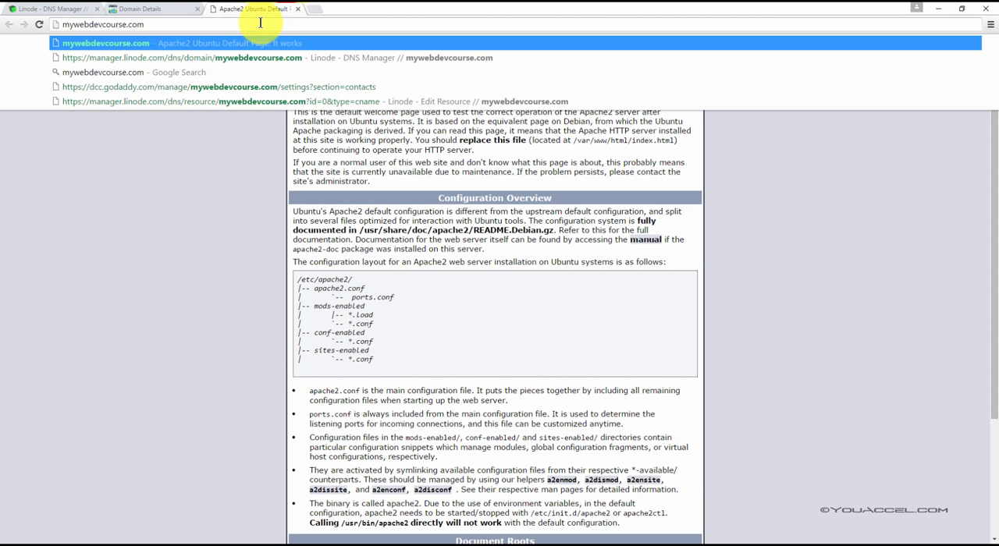
{"action": "key", "text": "Return"}
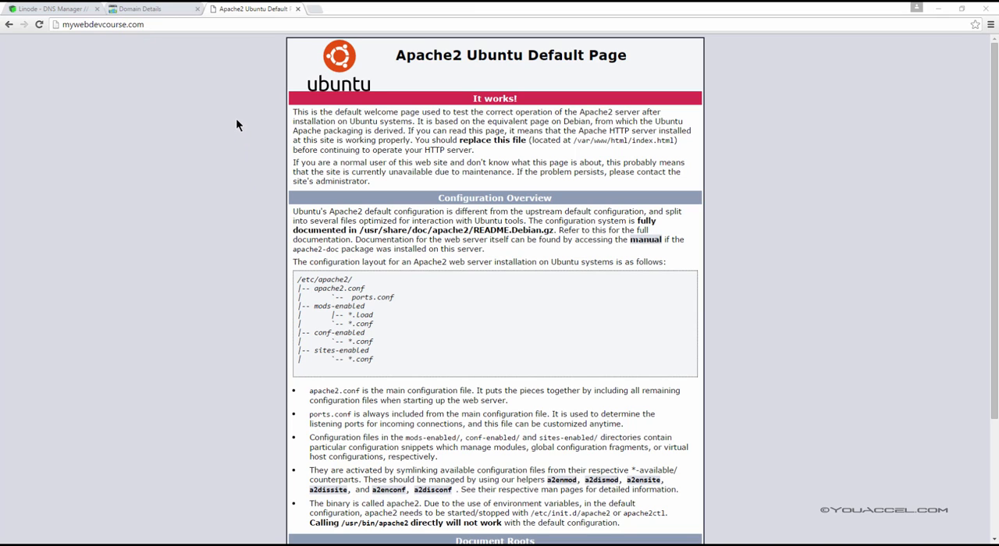
Log out of the GoDaddy account and of Linode Manager
{"action": "left_click", "coordinate": [139, 8]}
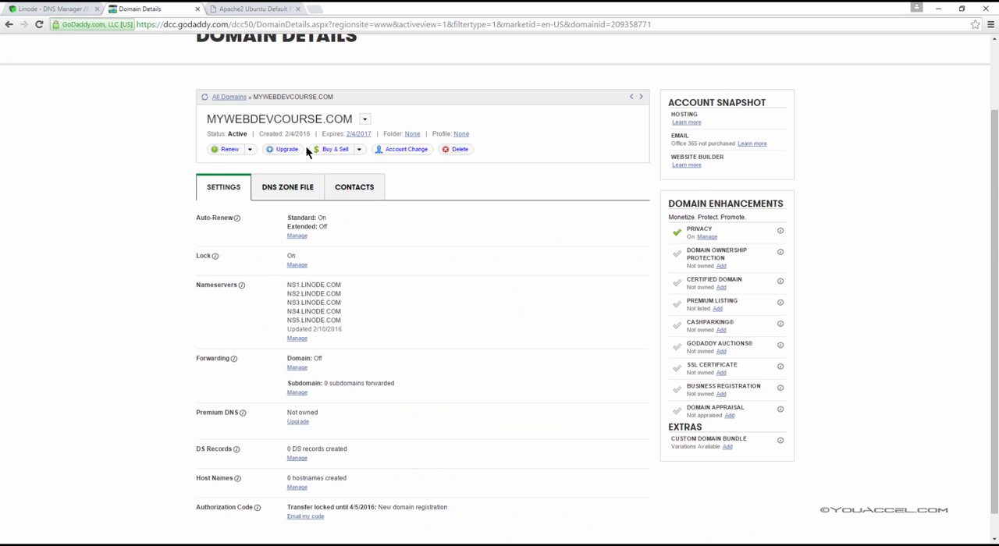
{"action": "scroll", "coordinate": [269, 126], "scroll_direction": "up", "scroll_amount": 2}
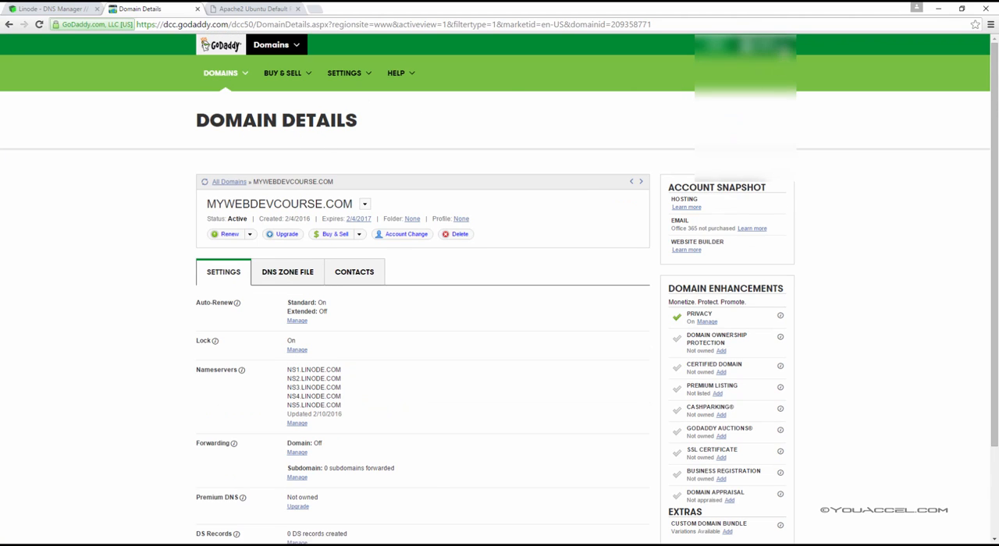
{"action": "mouse_move", "coordinate": [769, 47]}
{"action": "left_click", "coordinate": [714, 193]}
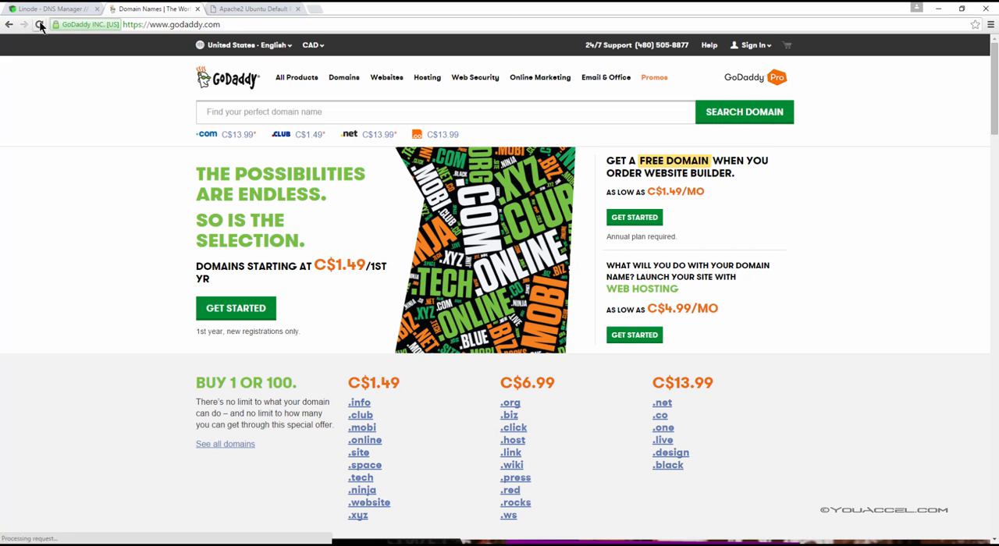
{"action": "left_click", "coordinate": [47, 10]}
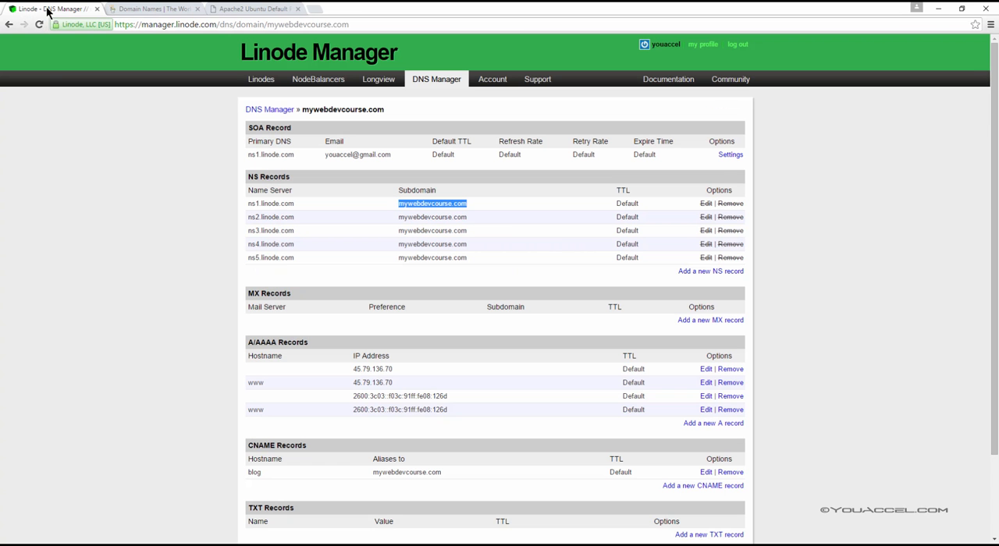
{"action": "left_click", "coordinate": [743, 45]}
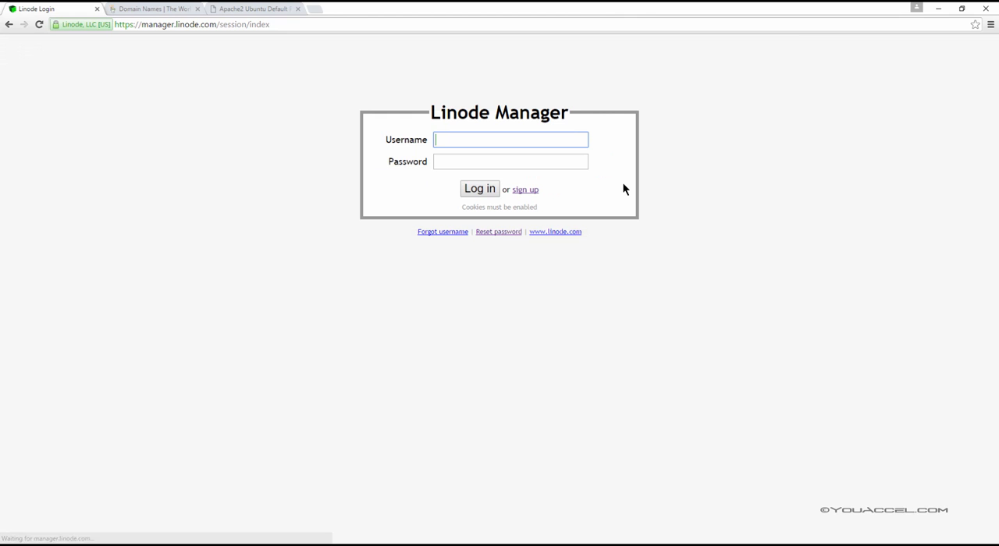